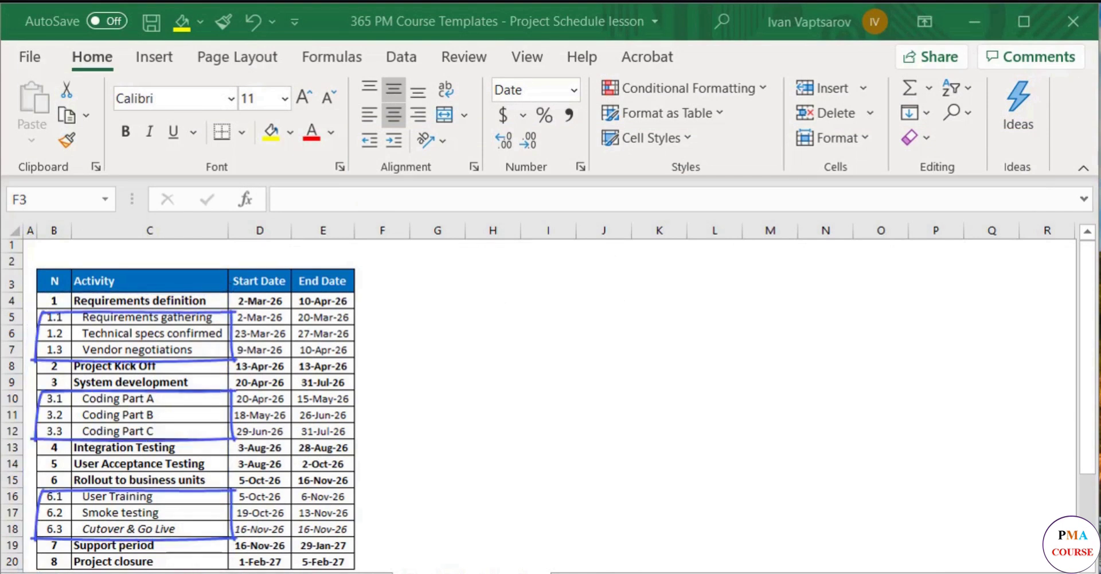
# - Enter the week dates 3/2/2026 in F3 and 3/9/2026 in G3
pyautogui.click(380, 287)
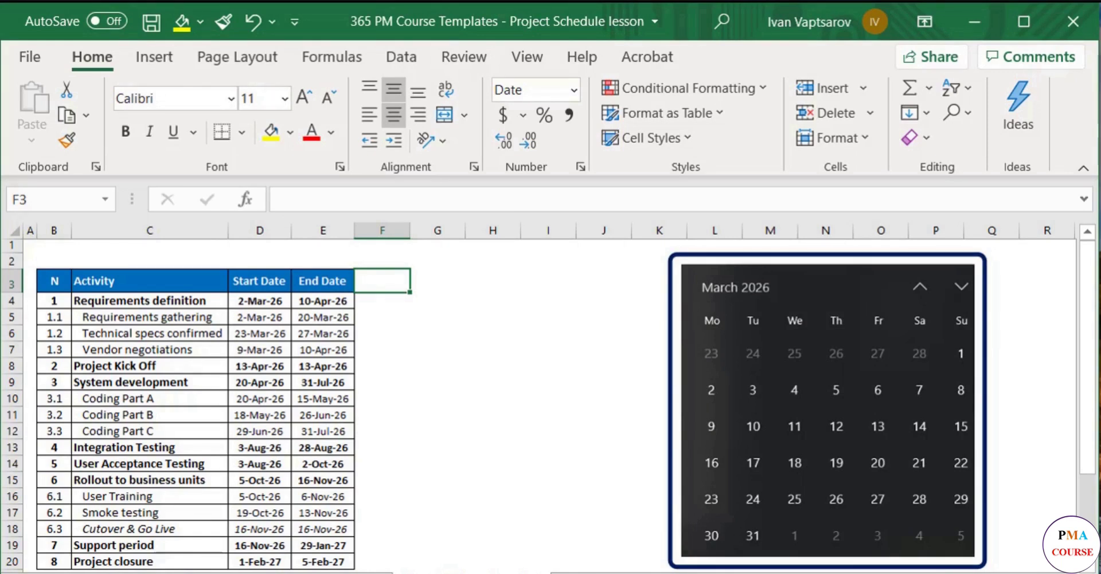
pyautogui.write('3/2')
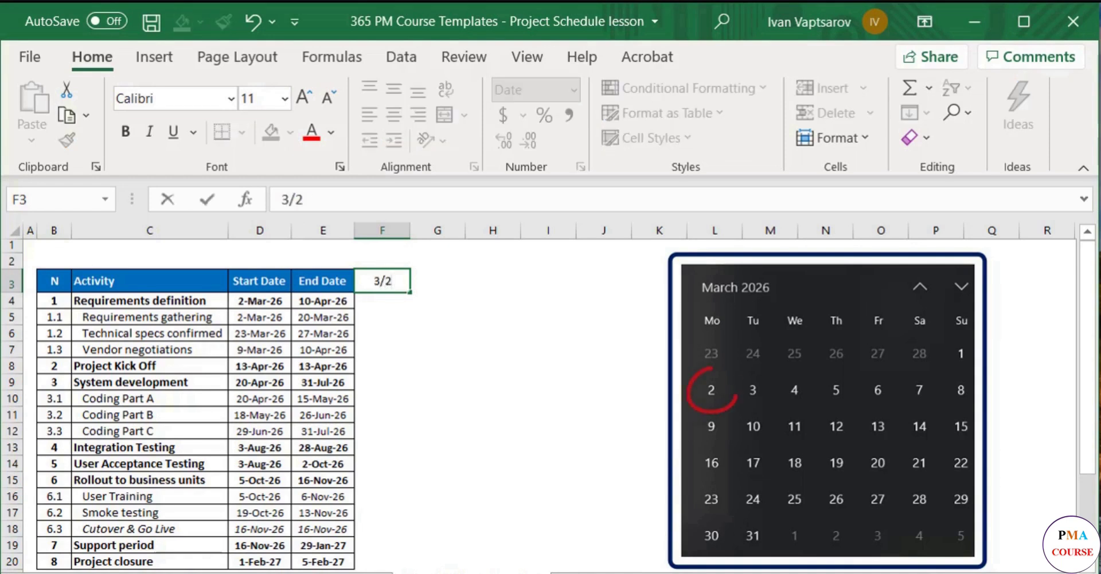
pyautogui.write('/2026')
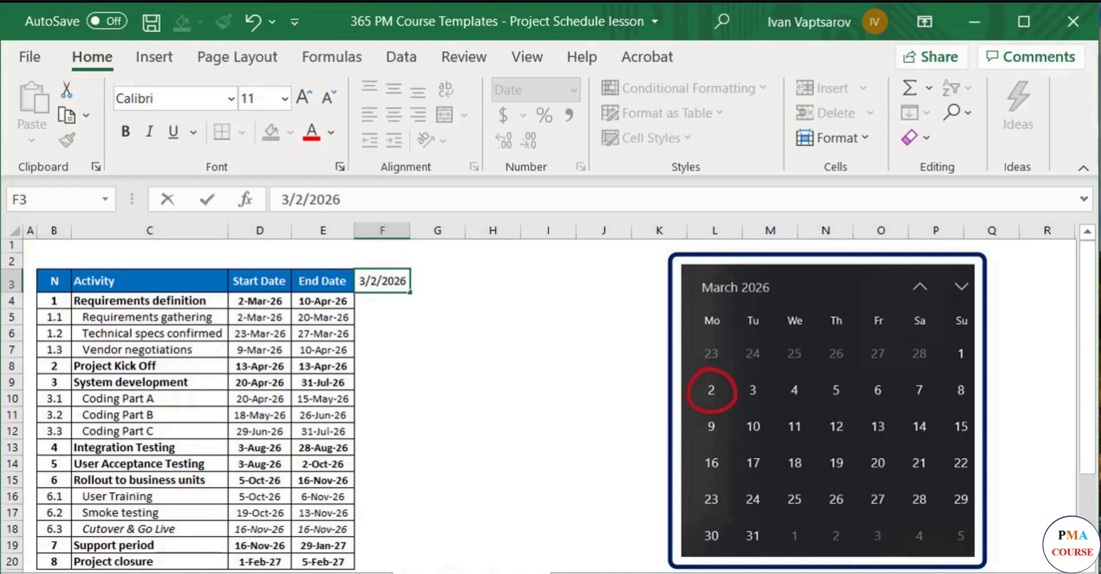
pyautogui.press('Return')
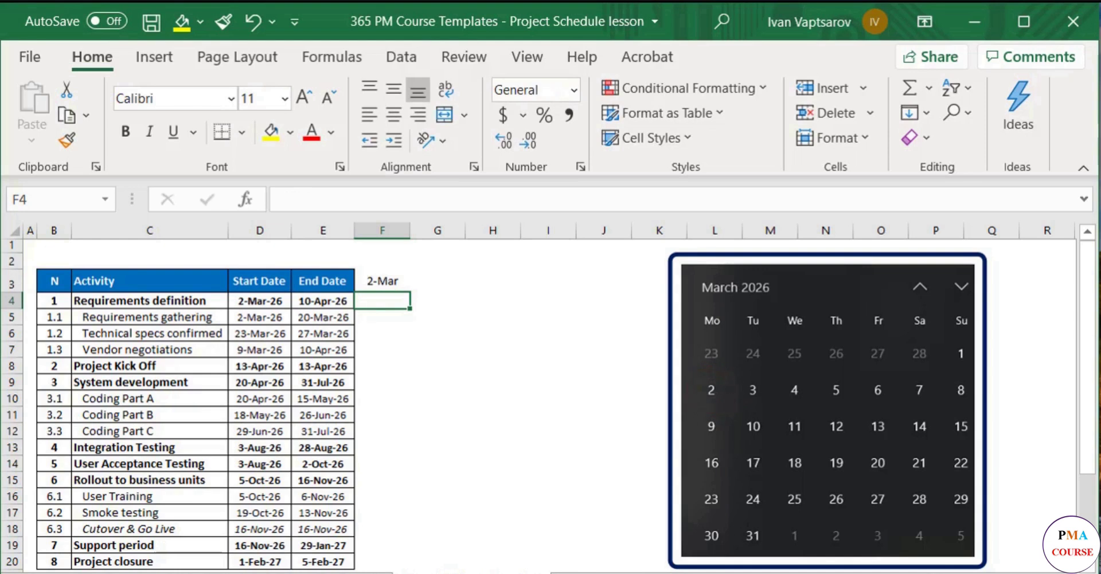
pyautogui.click(457, 281)
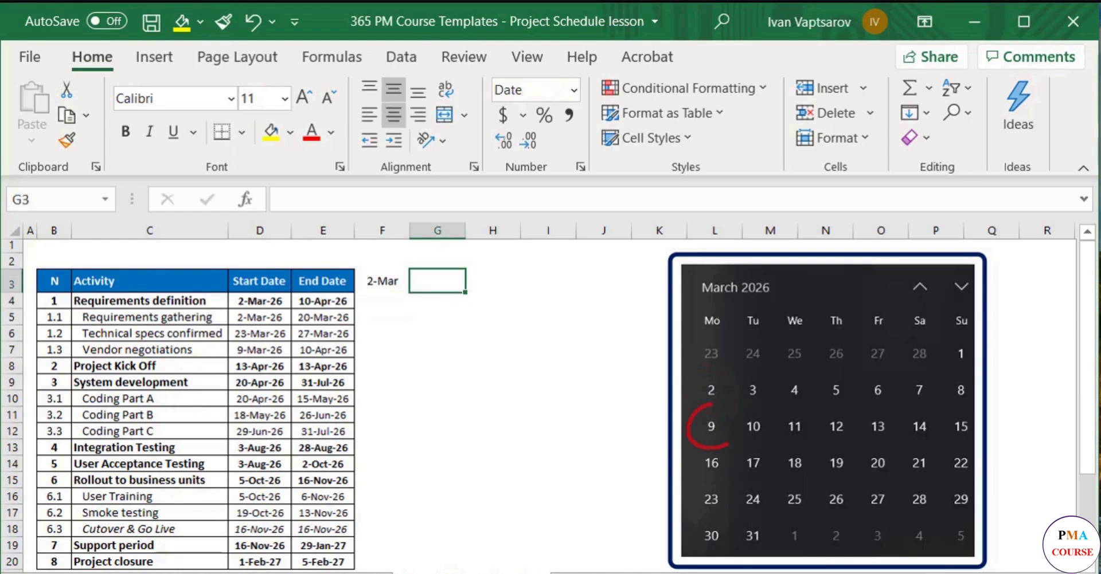
pyautogui.write('3/9/2026')
pyautogui.press('Return')
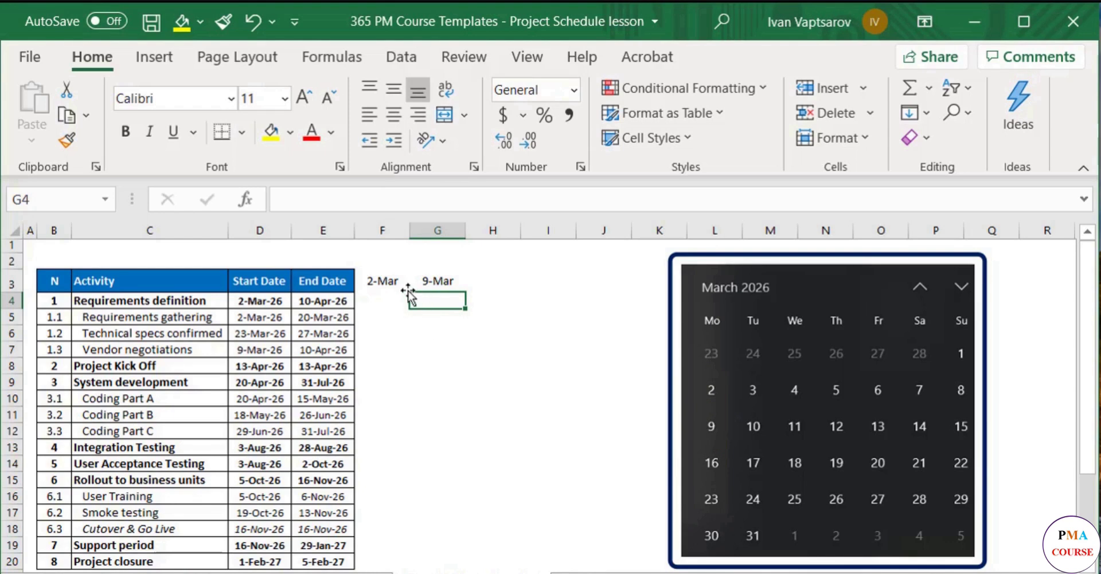
# - AutoFill the weekly dates from F3:G3 rightward through 30-Mar, 18-May and beyond
pyautogui.moveTo(402, 281); pyautogui.dragTo(433, 282)
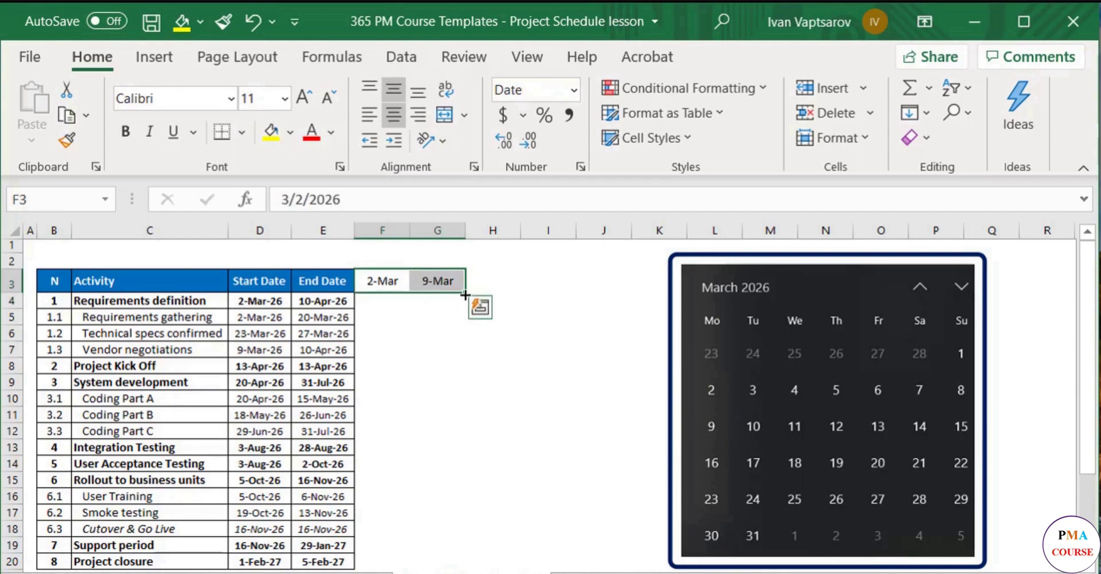
pyautogui.moveTo(466, 294); pyautogui.dragTo(618, 287)
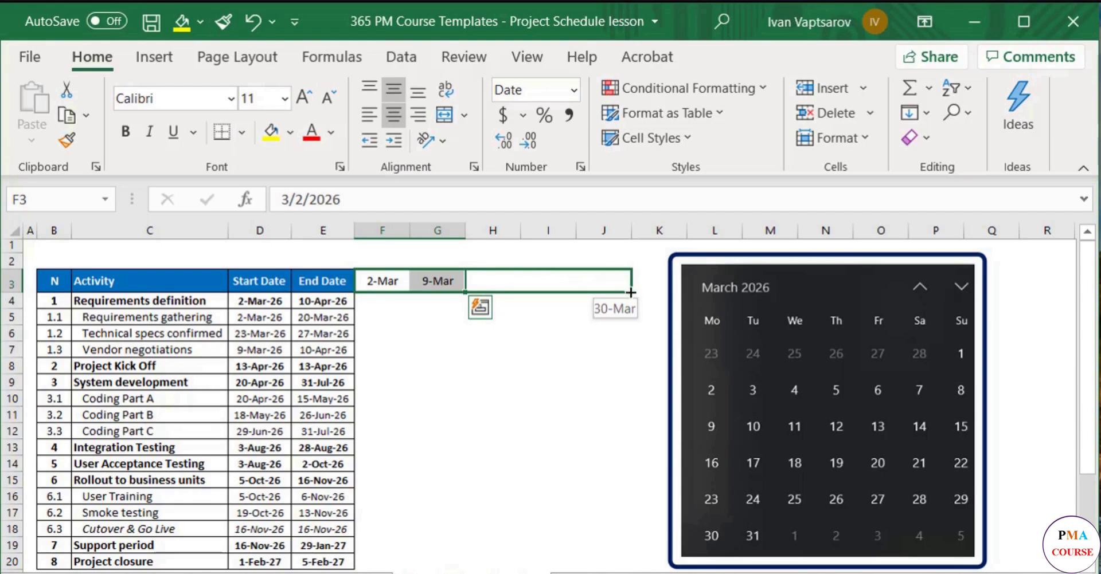
pyautogui.moveTo(630, 292); pyautogui.dragTo(632, 292)
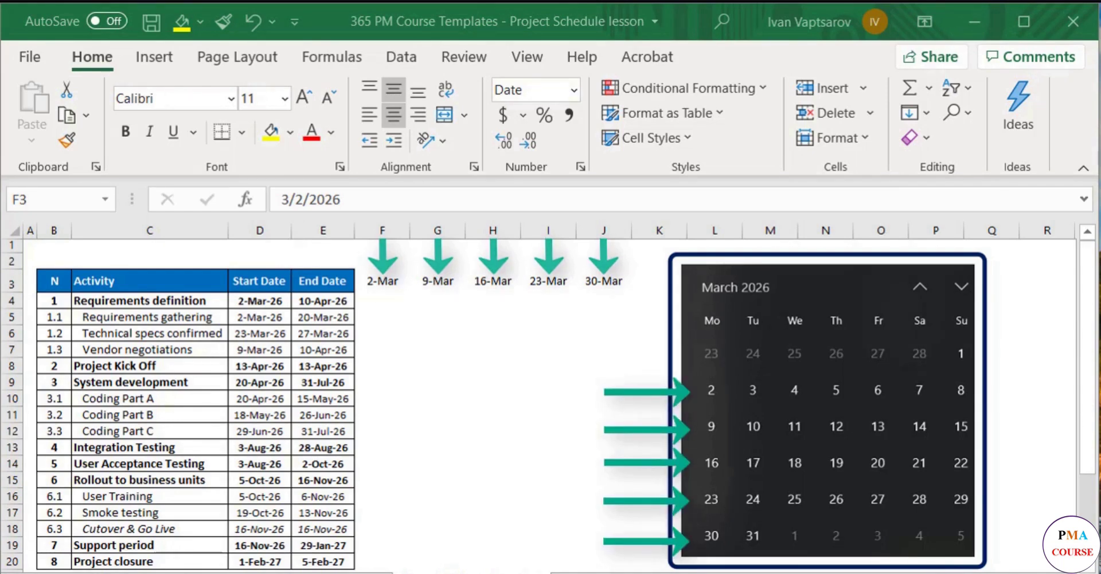
pyautogui.moveTo(372, 282); pyautogui.dragTo(1093, 287)
pyautogui.moveTo(855, 571); pyautogui.dragTo(705, 558)
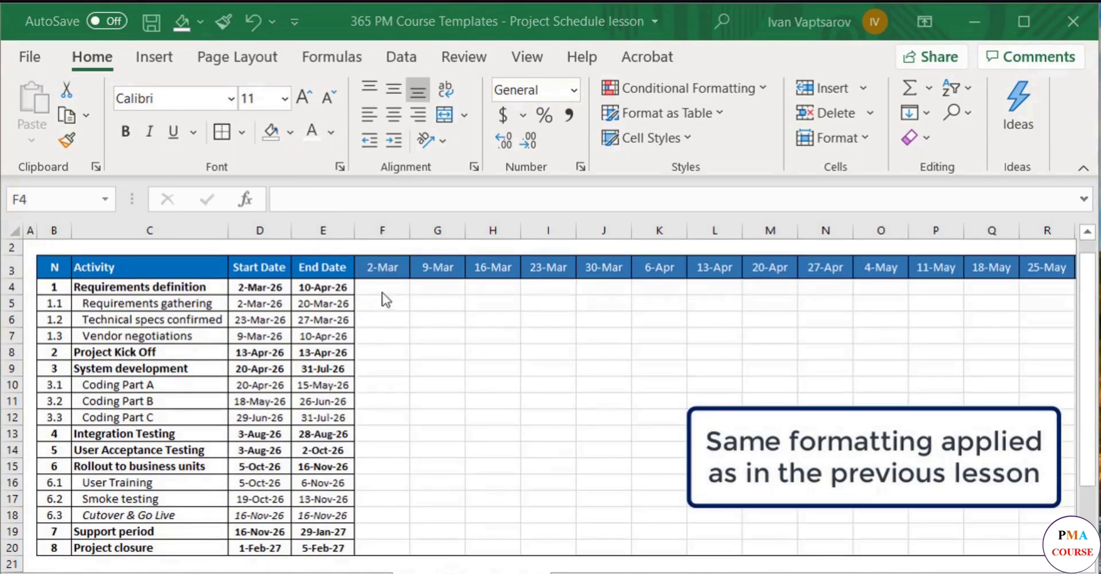
# - Fill the Requirements definition weeks in row 4 with yellow
pyautogui.hotkey('shift', 'Right')
pyautogui.hotkey('shift', 'Right')
pyautogui.hotkey('shift', 'Right')
pyautogui.hotkey('shift', 'Right')
pyautogui.hotkey('shift', 'Right')
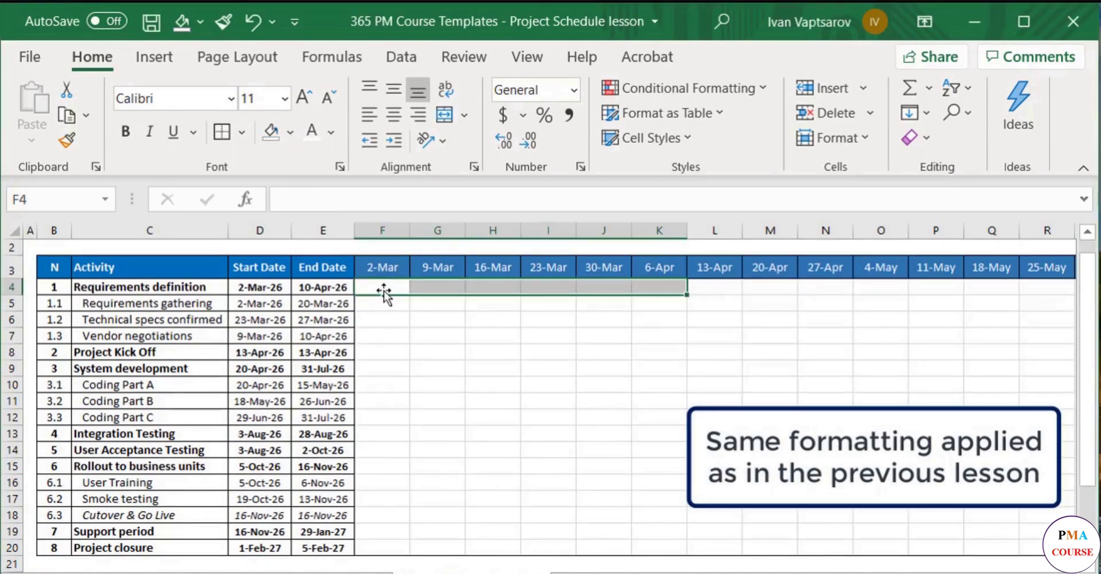
pyautogui.moveTo(387, 292); pyautogui.dragTo(659, 290)
pyautogui.click(293, 135)
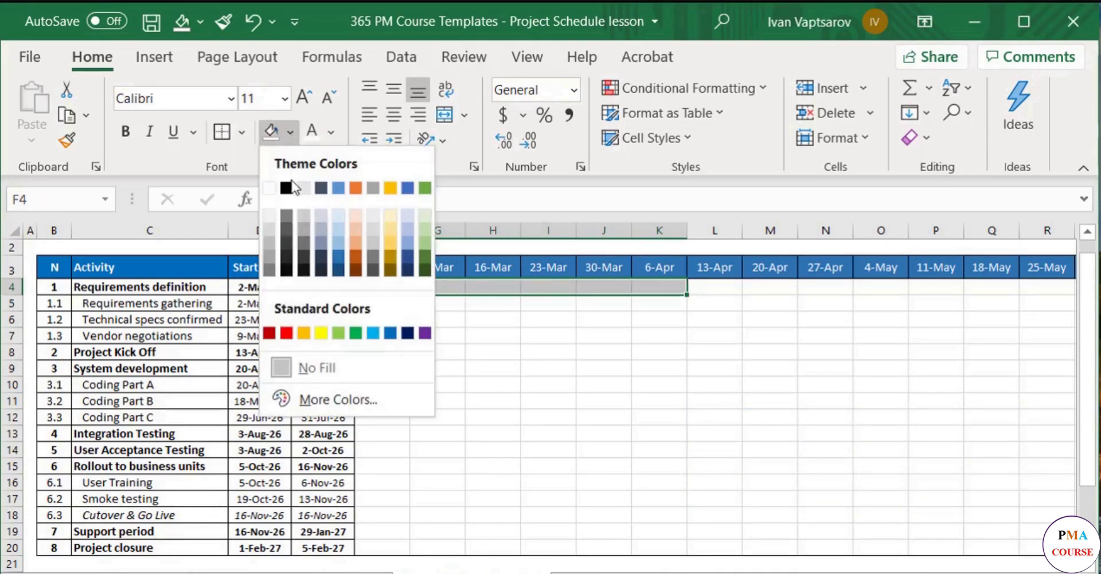
pyautogui.click(299, 332)
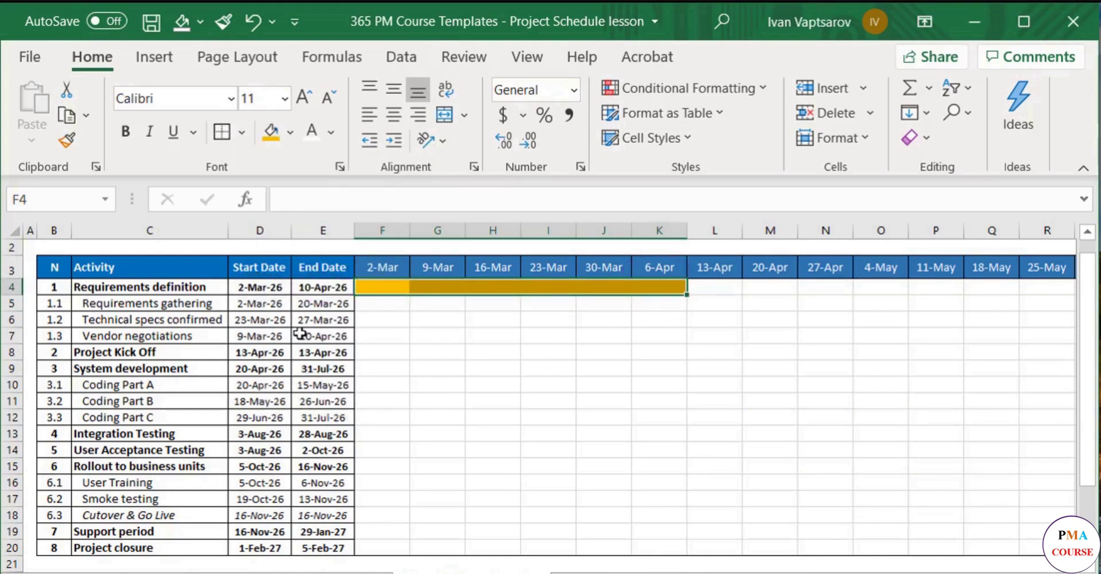
# - Fill yellow bars for Requirements gathering (2-Mar to 16-Mar) and Technical specs confirmed (23-Mar)
pyautogui.moveTo(367, 303); pyautogui.dragTo(486, 305)
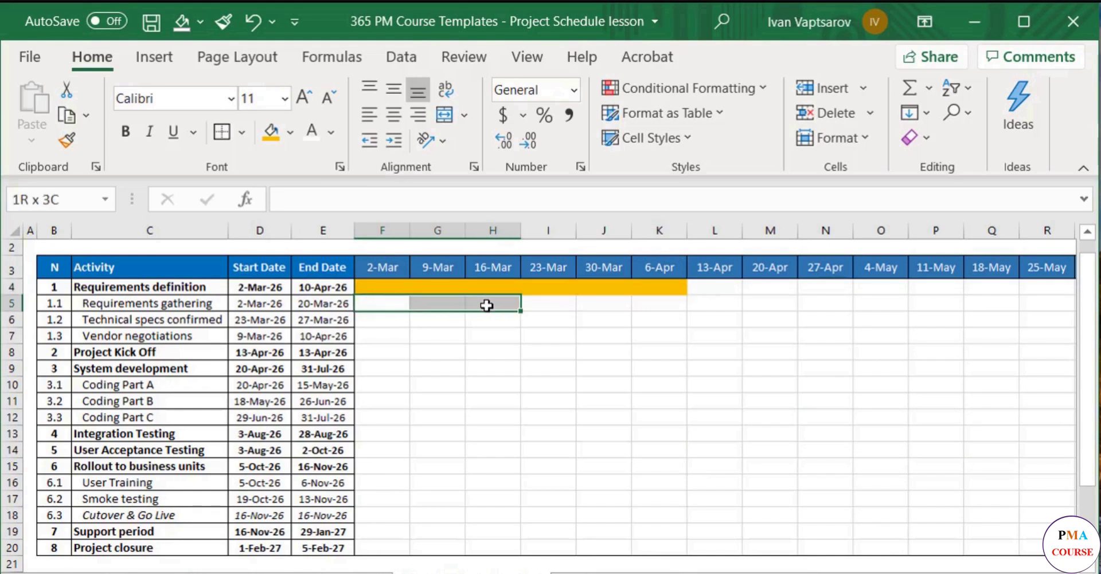
pyautogui.click(268, 133)
pyautogui.click(545, 321)
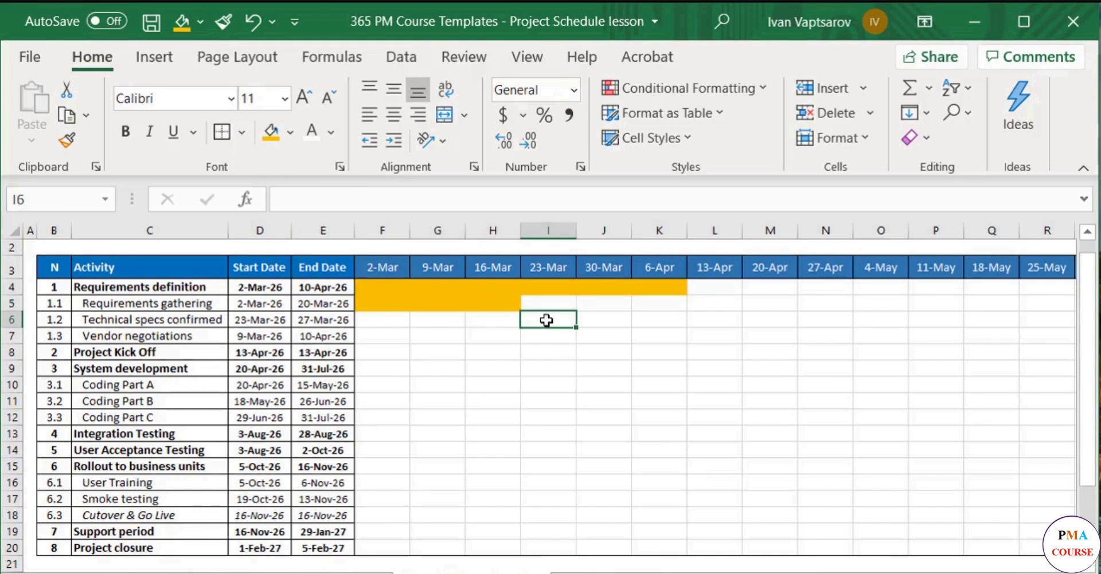
pyautogui.click(271, 133)
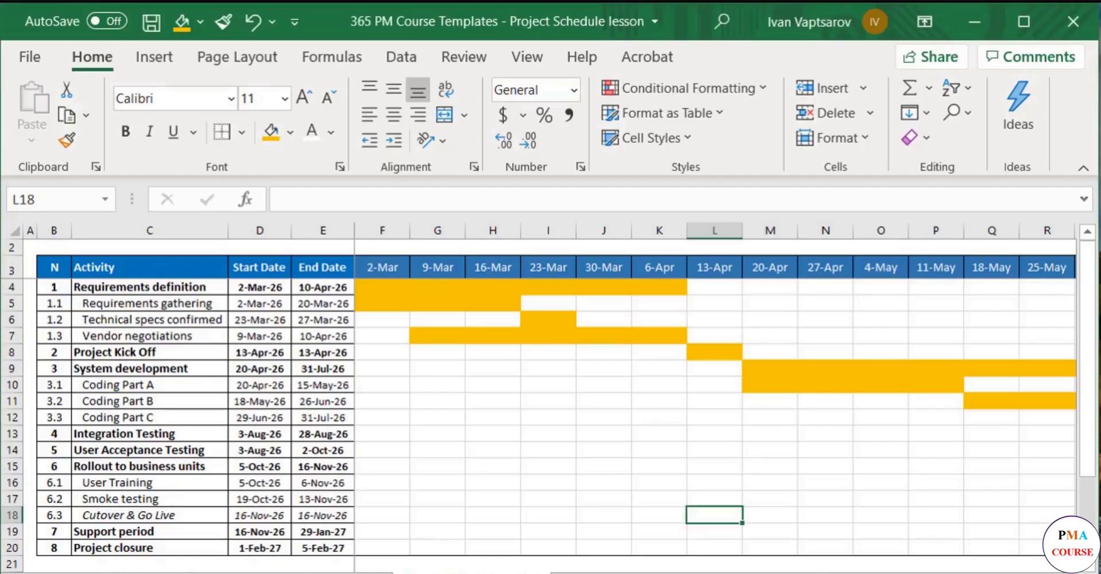
pyautogui.moveTo(724, 571); pyautogui.dragTo(895, 572)
pyautogui.hscroll(-13, 715, 402)
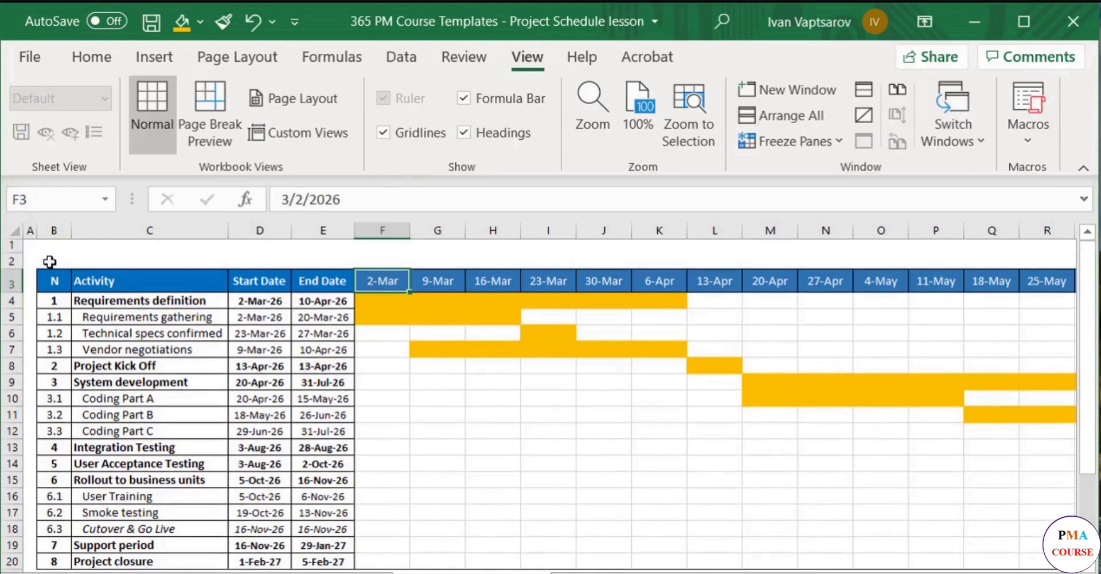
pyautogui.click(20, 256)
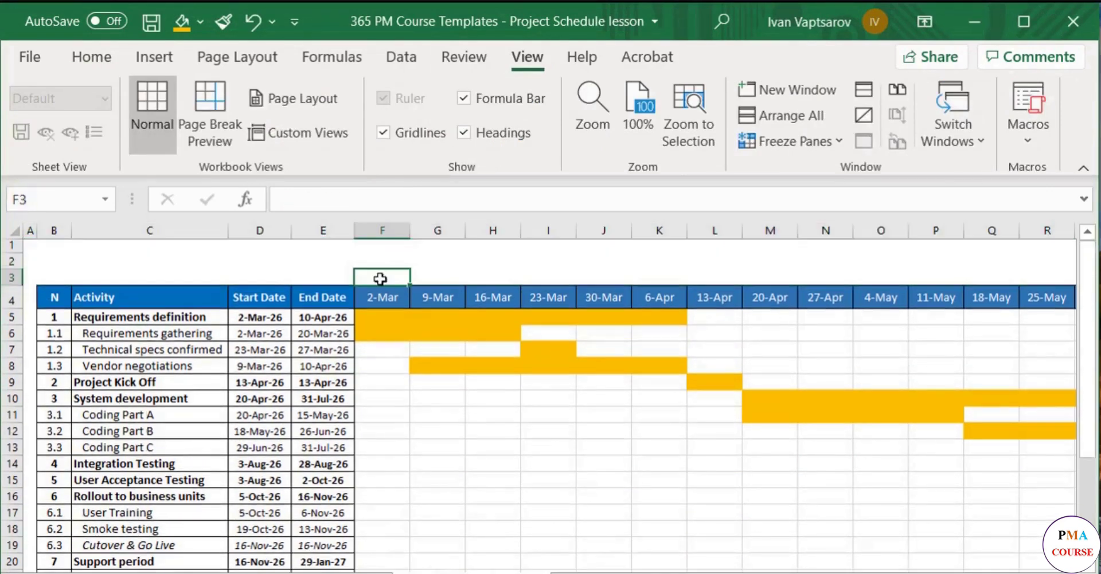
pyautogui.moveTo(380, 280); pyautogui.dragTo(602, 277)
pyautogui.click(129, 57)
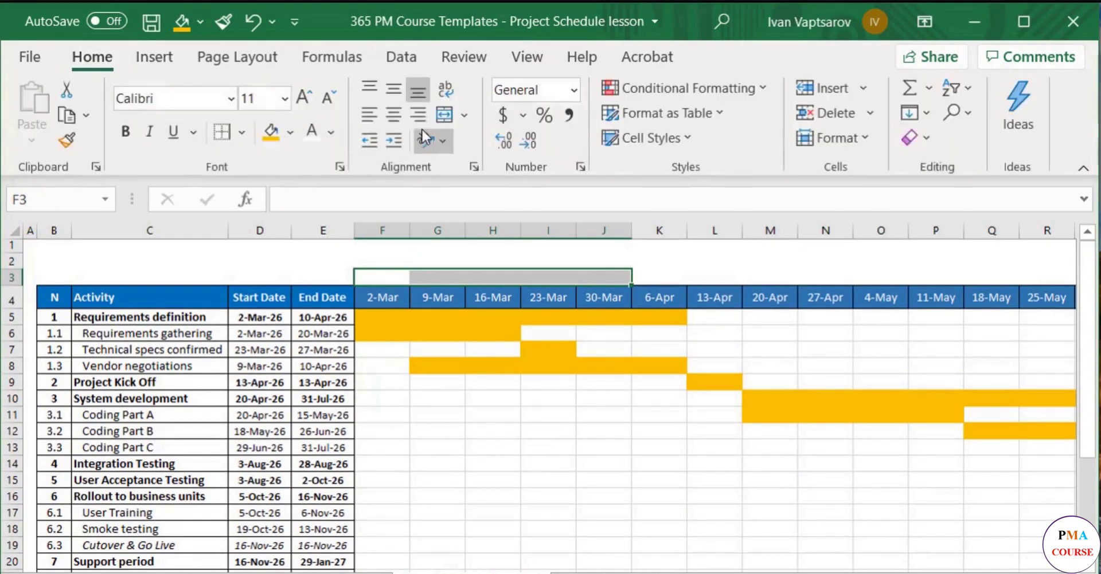
pyautogui.click(440, 118)
pyautogui.write('March')
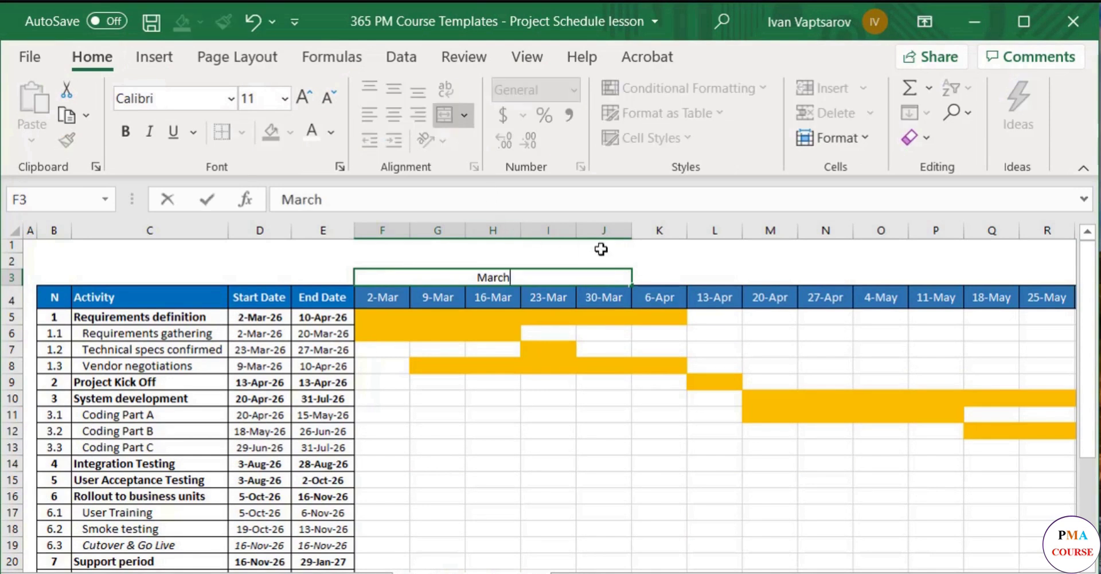
pyautogui.press('Return')
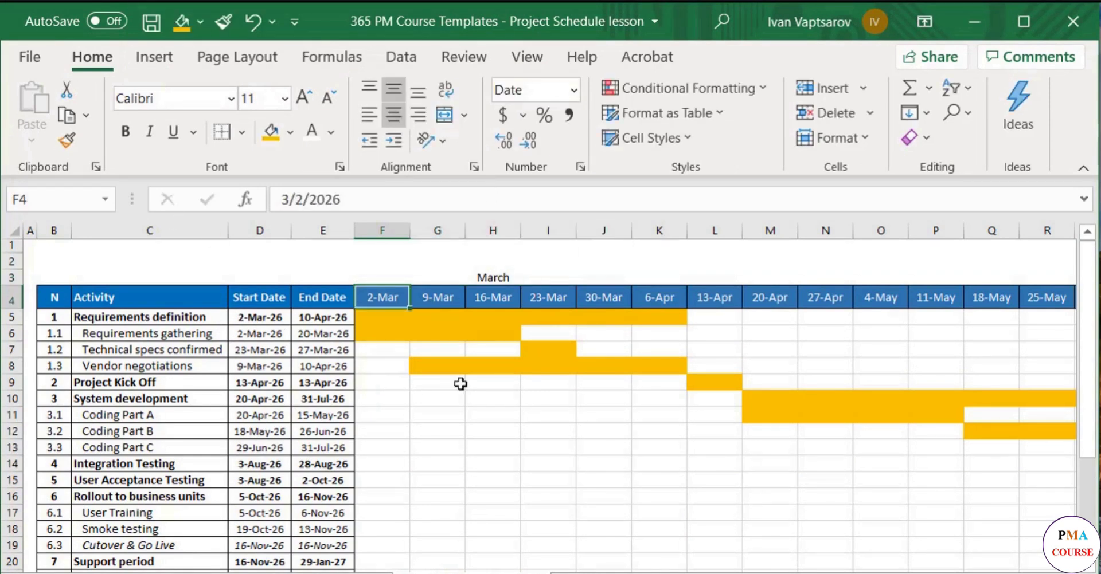
pyautogui.moveTo(679, 279); pyautogui.dragTo(825, 276)
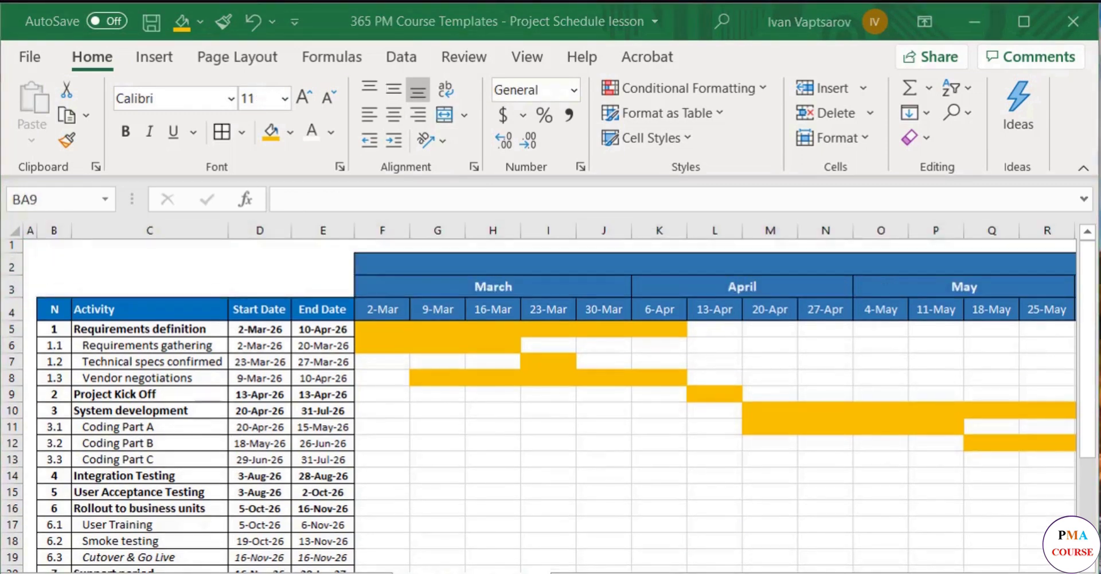
pyautogui.scroll(-6, 551, 401)
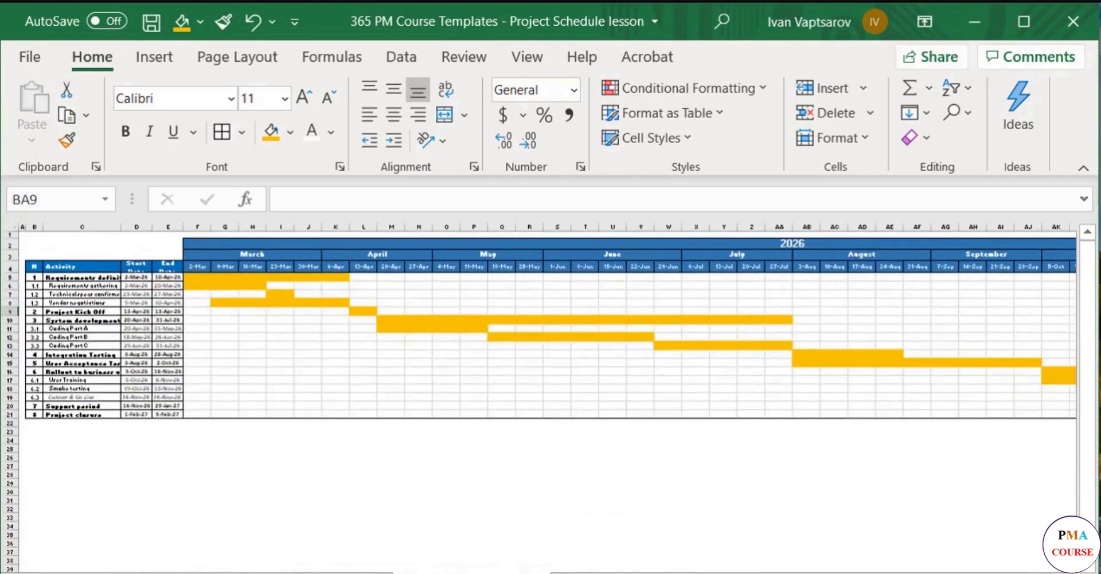
pyautogui.hscroll(10, 547, 327)
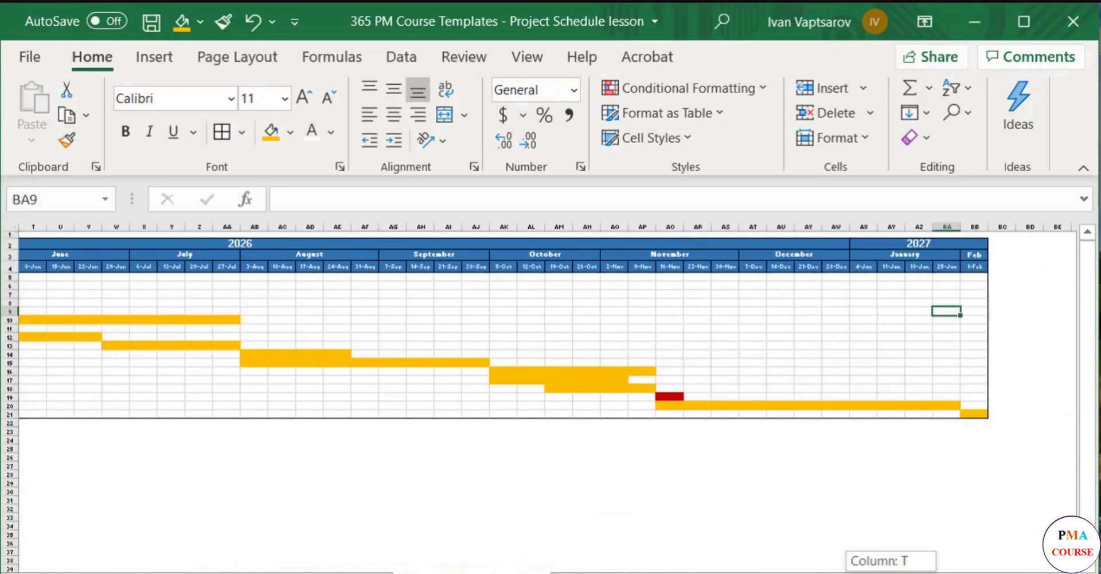
pyautogui.hscroll(-6, 547, 327)
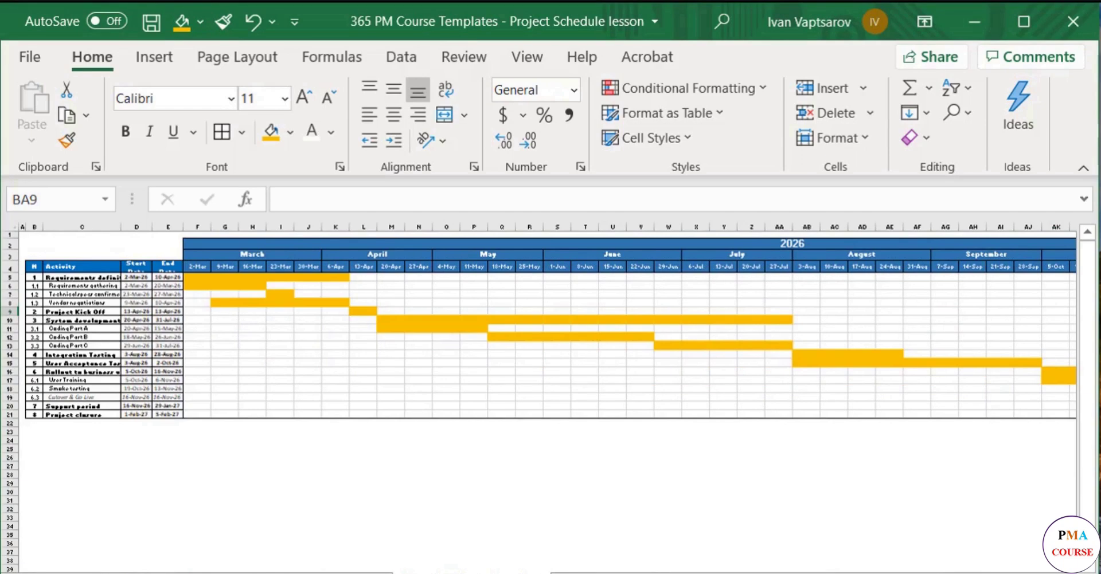
pyautogui.scroll(4, 550, 401)
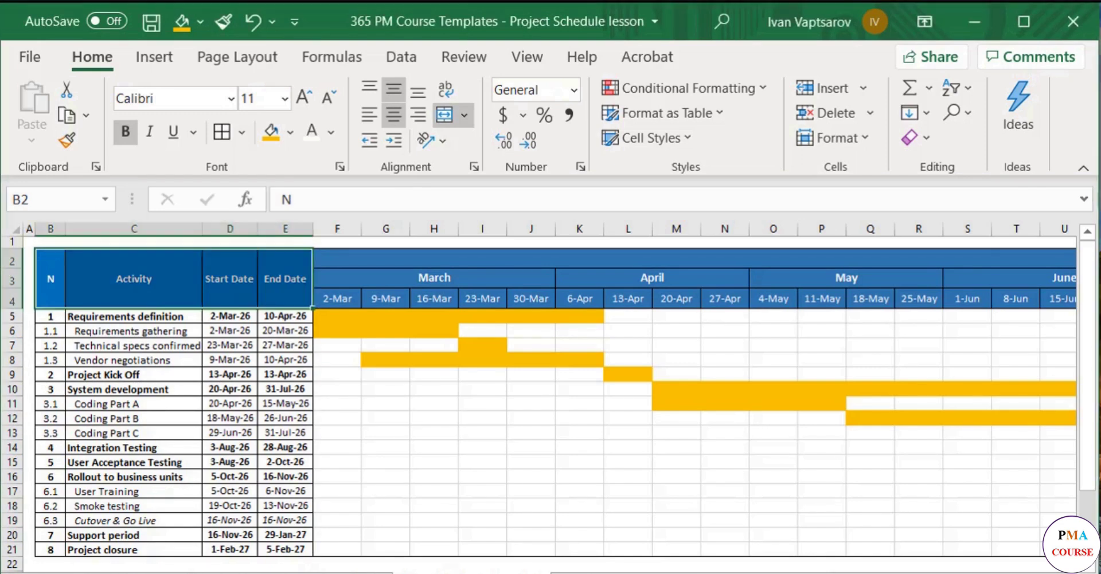
# - AutoFit the week-date columns from F to the last week to their dates
pyautogui.keyDown('ctrl'); pyautogui.scroll(-3, 550, 396); pyautogui.keyUp('ctrl')
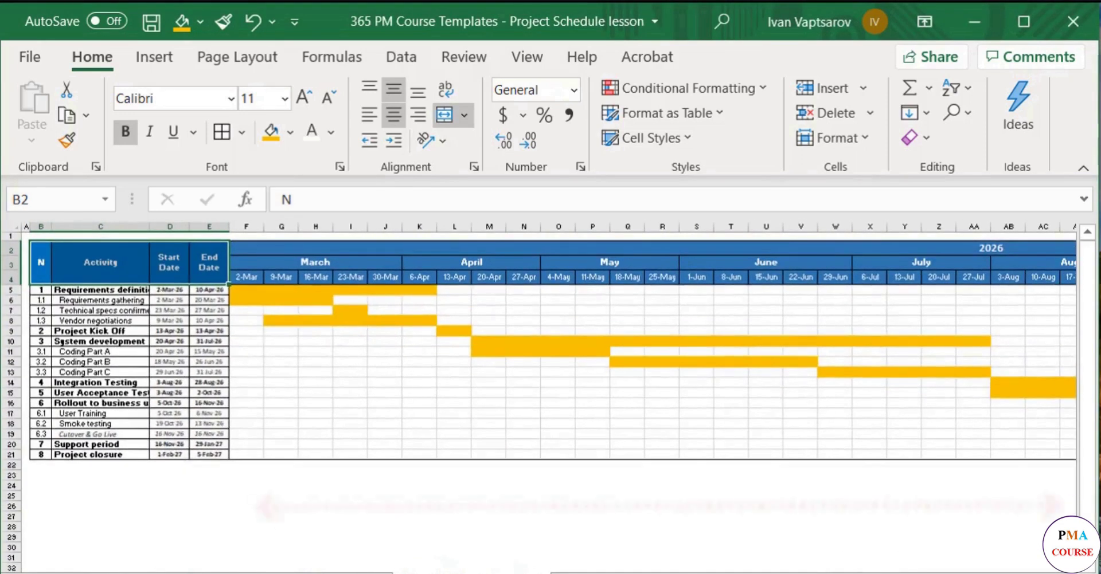
pyautogui.moveTo(820, 572); pyautogui.dragTo(767, 564)
pyautogui.moveTo(247, 227); pyautogui.dragTo(1090, 227)
pyautogui.moveTo(975, 572); pyautogui.dragTo(891, 571)
pyautogui.doubleClick(363, 225)
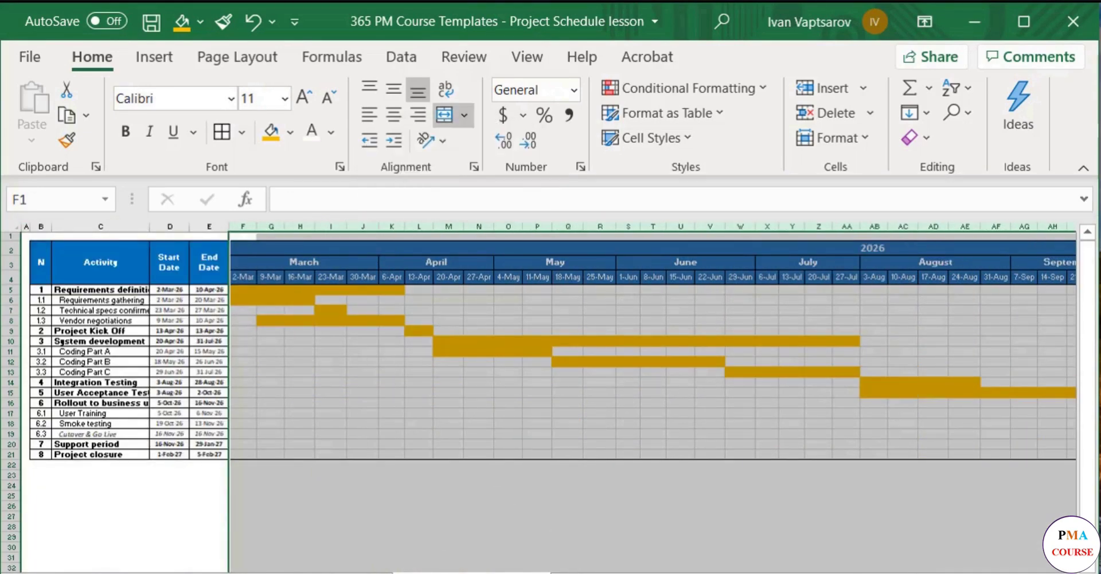
# - Select all week dates in row 4 from F4 to the end
pyautogui.click(243, 277)
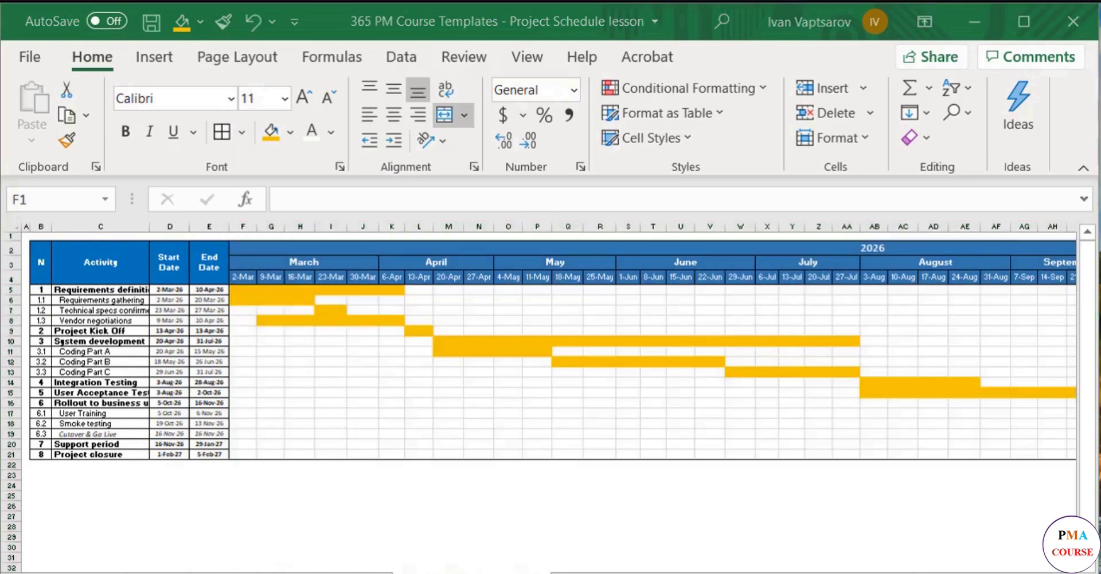
pyautogui.click(236, 281)
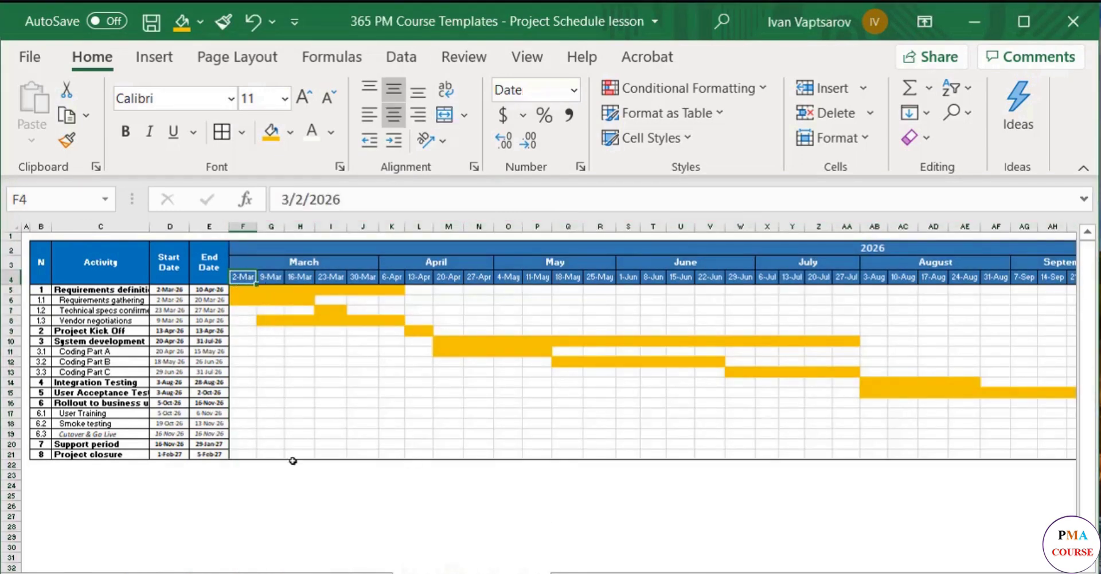
pyautogui.hotkey('ctrl', 'shift', 'Right')
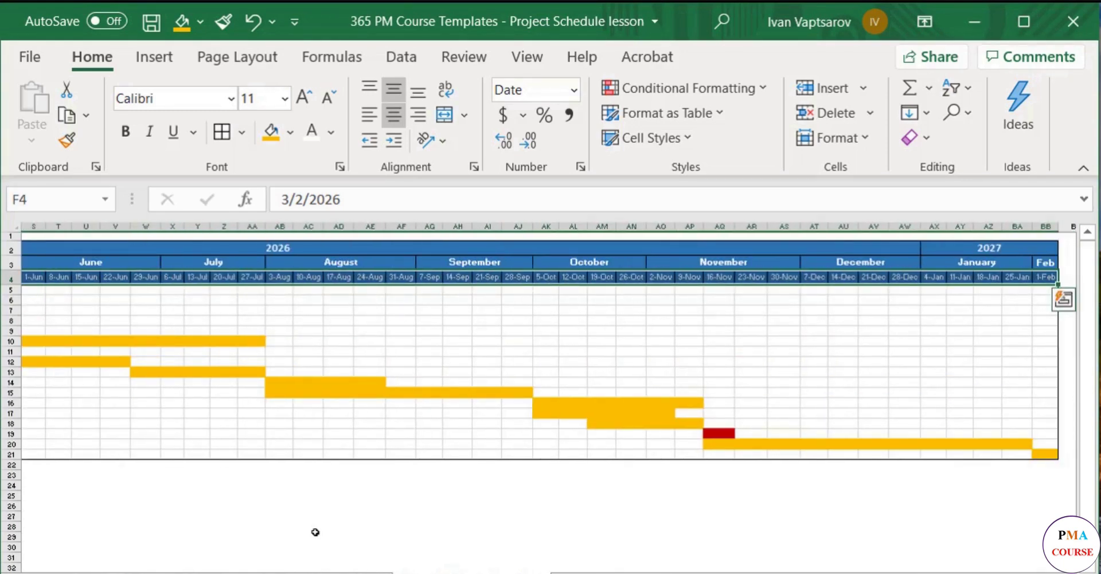
pyautogui.click(582, 171)
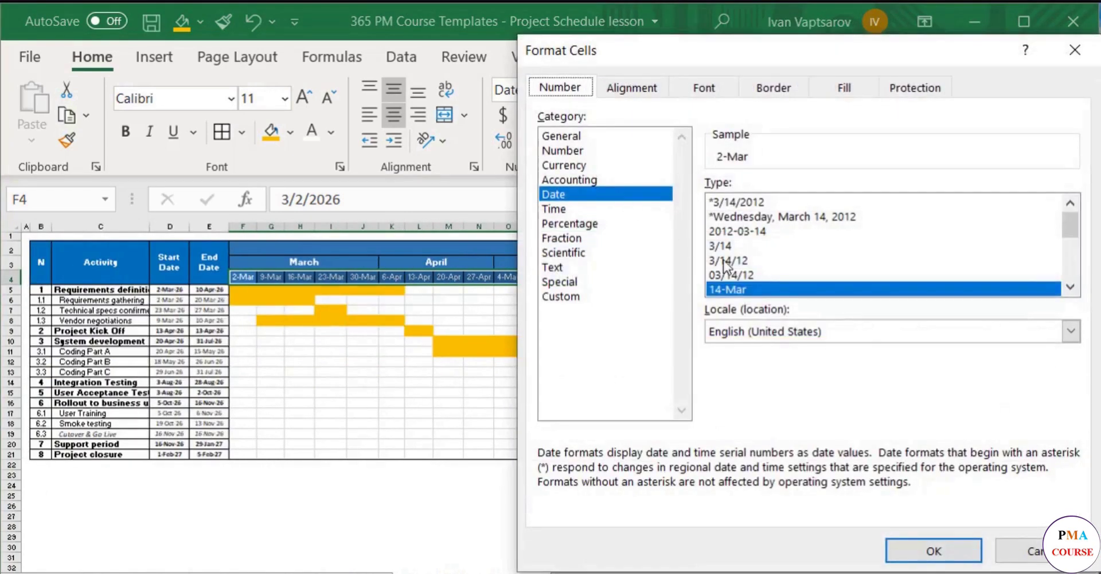
pyautogui.click(727, 246)
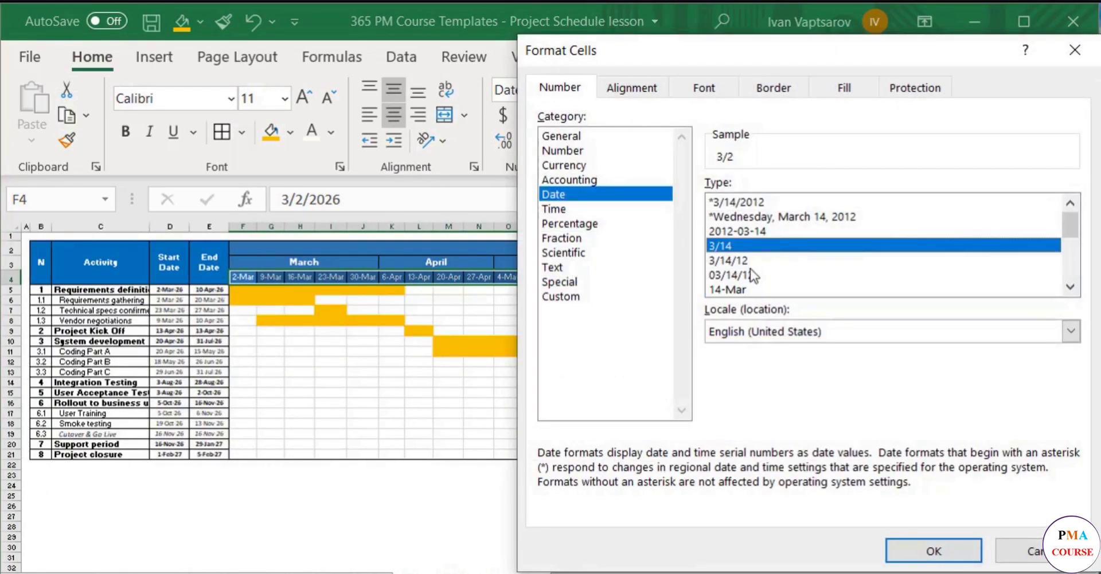
pyautogui.click(930, 552)
pyautogui.moveTo(243, 227)
pyautogui.mouseDown()
pyautogui.moveTo(969, 227)
pyautogui.moveTo(242, 226)
pyautogui.mouseUp()
pyautogui.hotkey('ctrl', 'shift', 'Right')
pyautogui.doubleClick(407, 229)
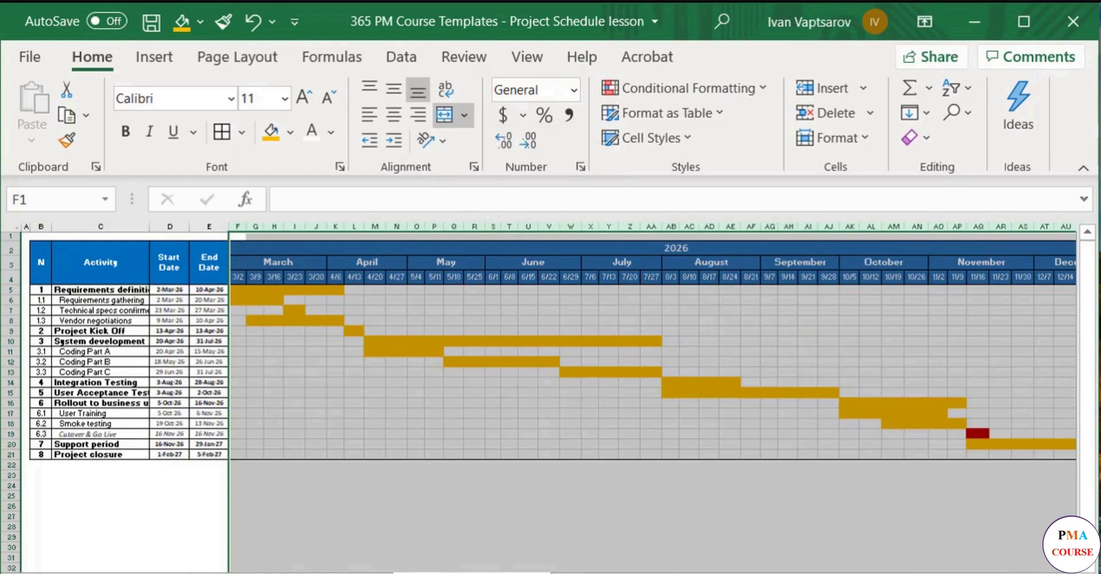
pyautogui.click(528, 526)
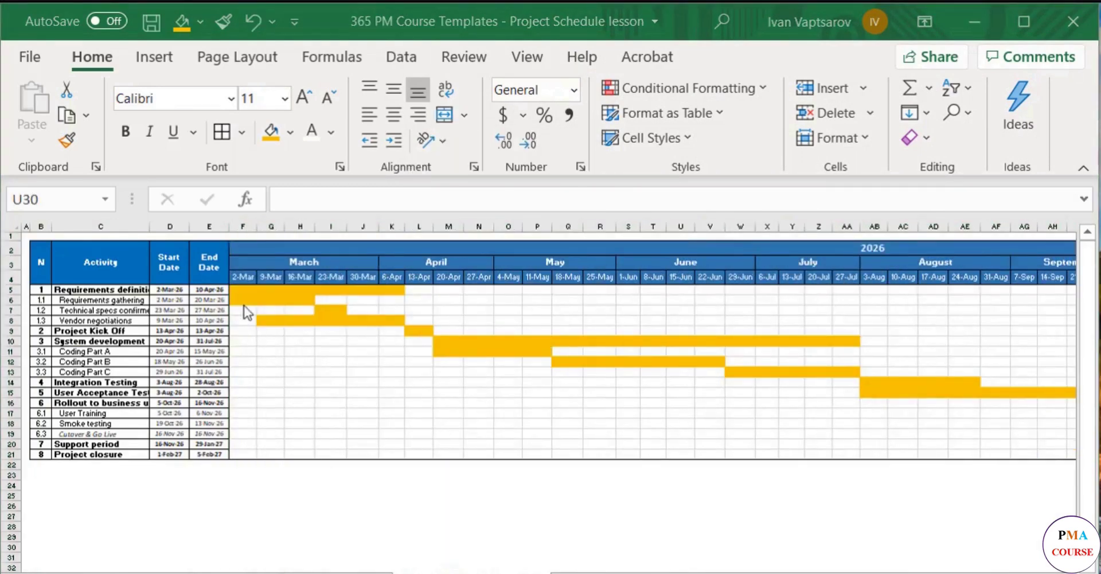
pyautogui.click(242, 277)
pyautogui.hotkey('ctrl', 'shift', 'Right')
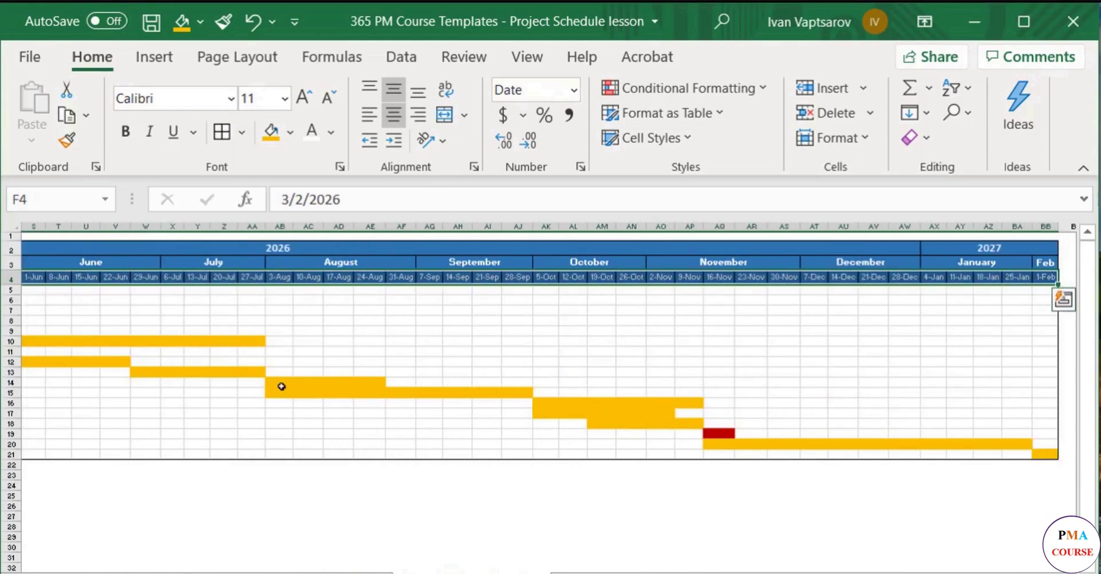
pyautogui.click(446, 146)
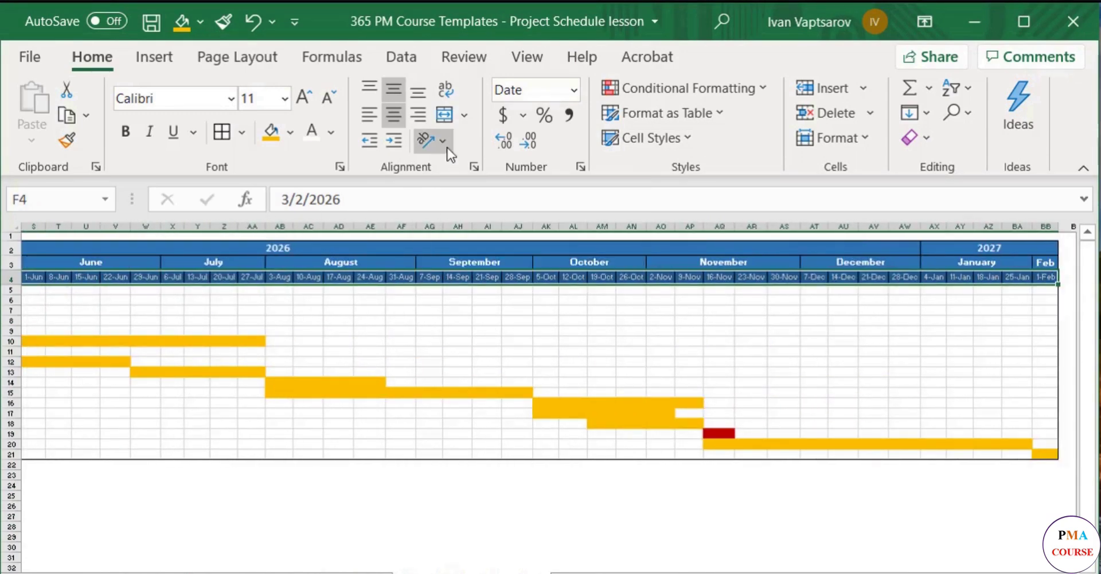
pyautogui.click(576, 259)
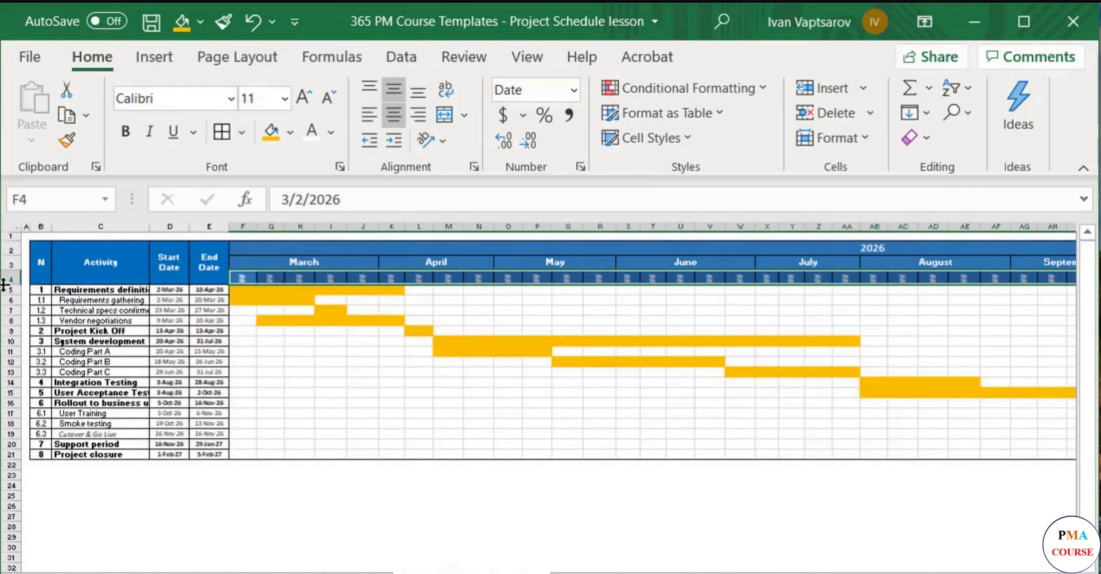
pyautogui.moveTo(5, 285); pyautogui.dragTo(4, 305)
pyautogui.click(242, 227)
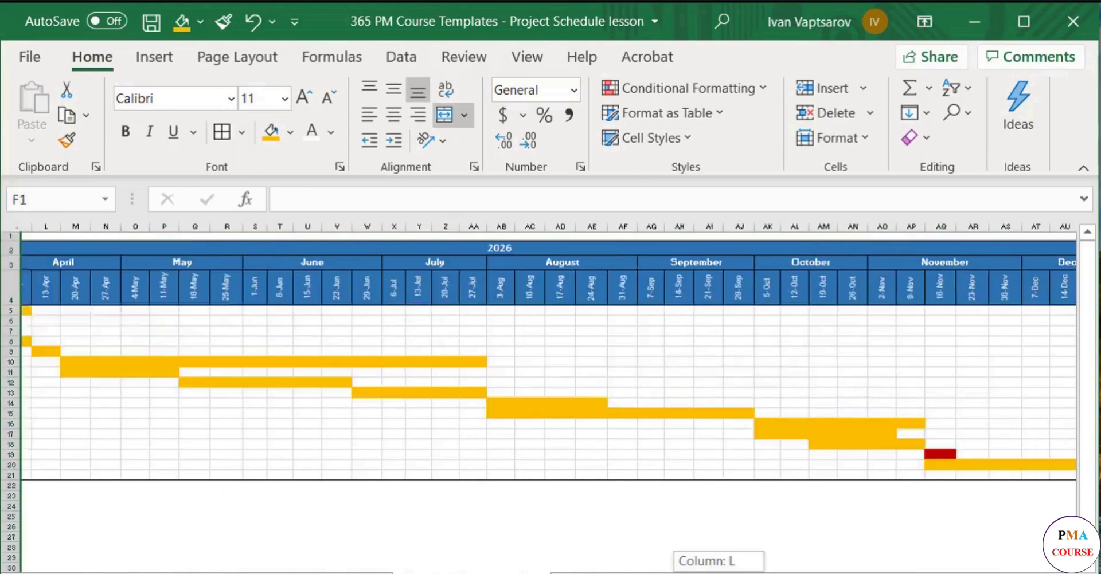
pyautogui.hscroll(5, 548, 361)
pyautogui.keyDown('shift'); pyautogui.click(964, 226); pyautogui.keyUp('shift')
pyautogui.hscroll(-10, 382, 419)
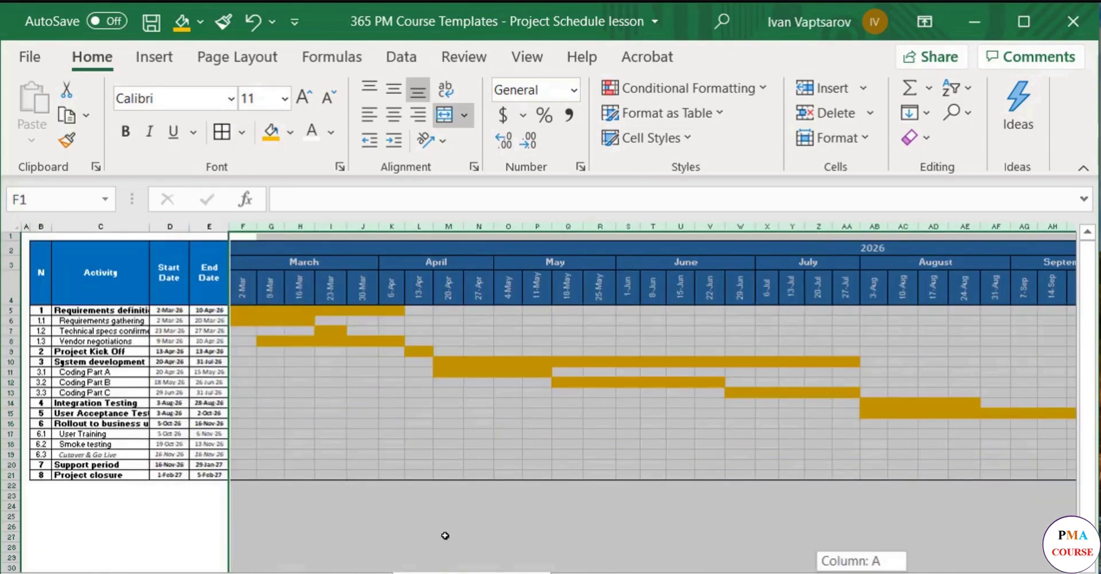
pyautogui.moveTo(404, 226); pyautogui.dragTo(401, 226)
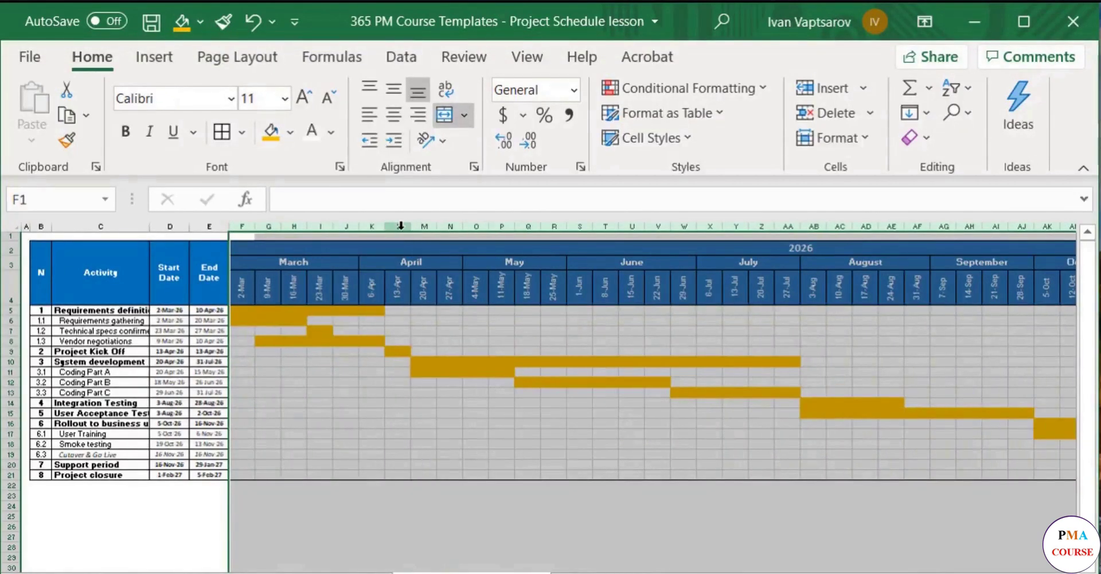
pyautogui.click(241, 235)
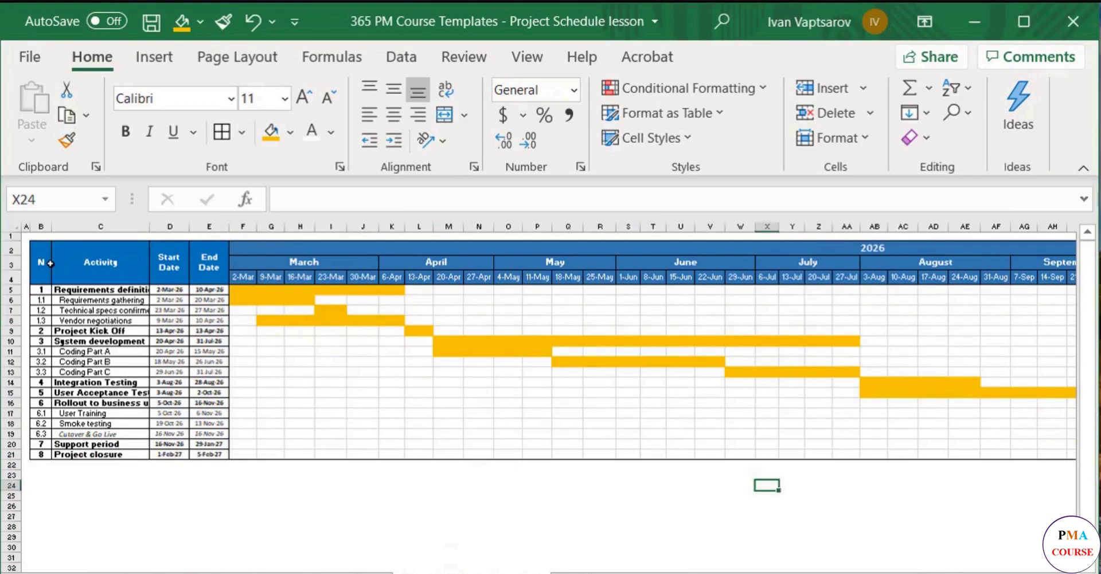
# - Apply Outside Borders around B2:BB21, enclosing the whole Gantt table
pyautogui.moveTo(49, 260); pyautogui.dragTo(914, 456)
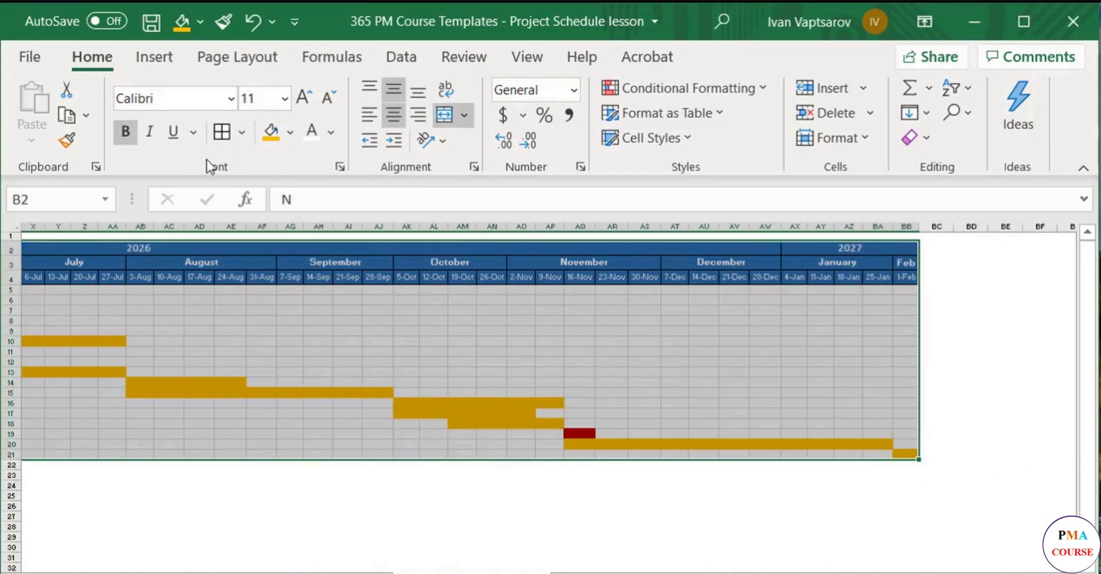
pyautogui.click(241, 132)
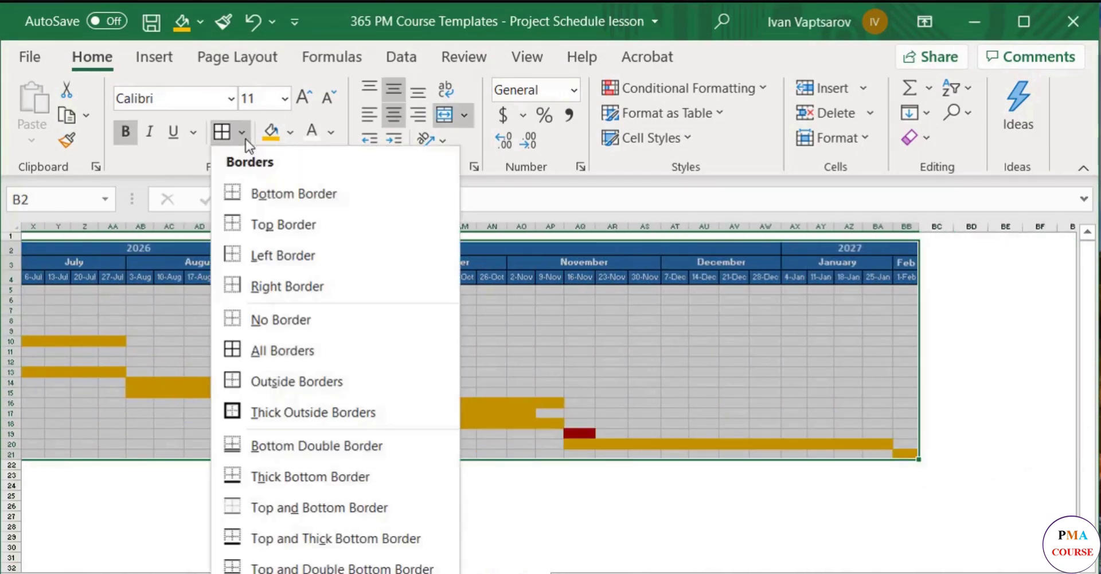
pyautogui.click(280, 378)
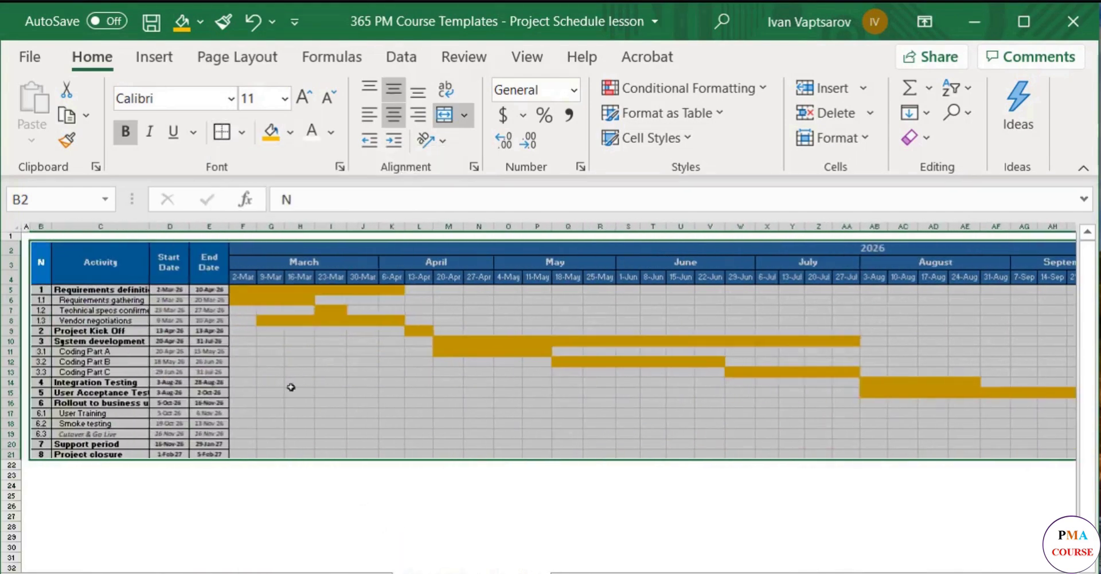
pyautogui.click(444, 505)
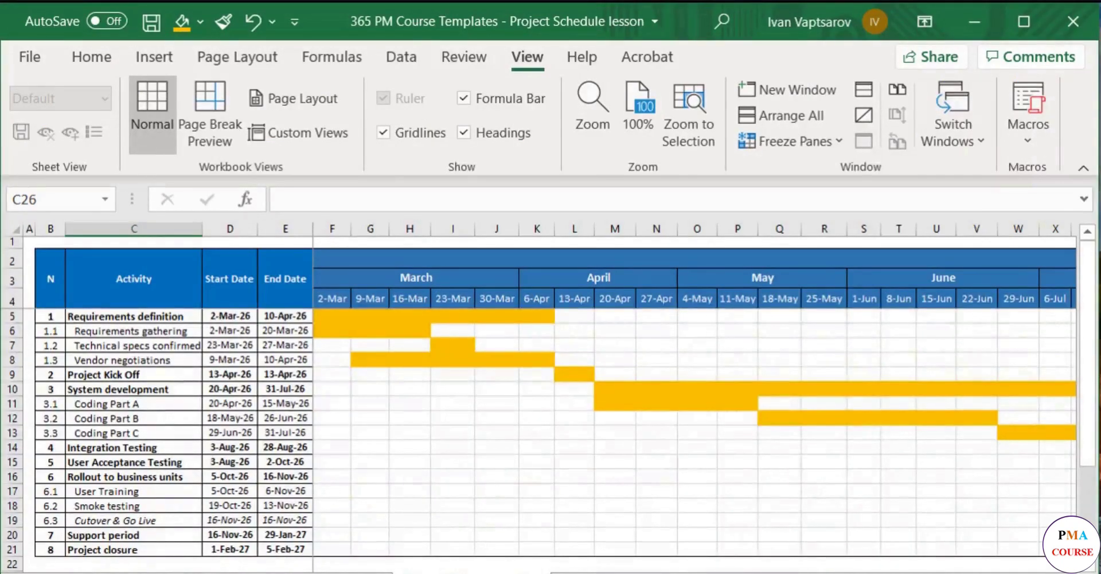
pyautogui.moveTo(740, 572)
pyautogui.mouseDown()
pyautogui.moveTo(826, 572)
pyautogui.moveTo(739, 572)
pyautogui.mouseUp()
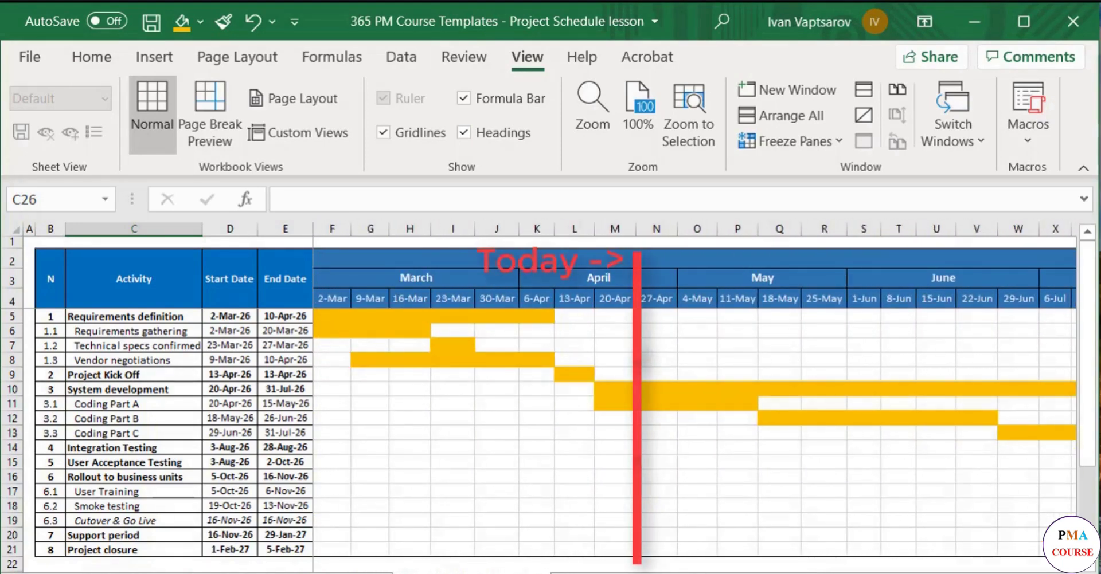